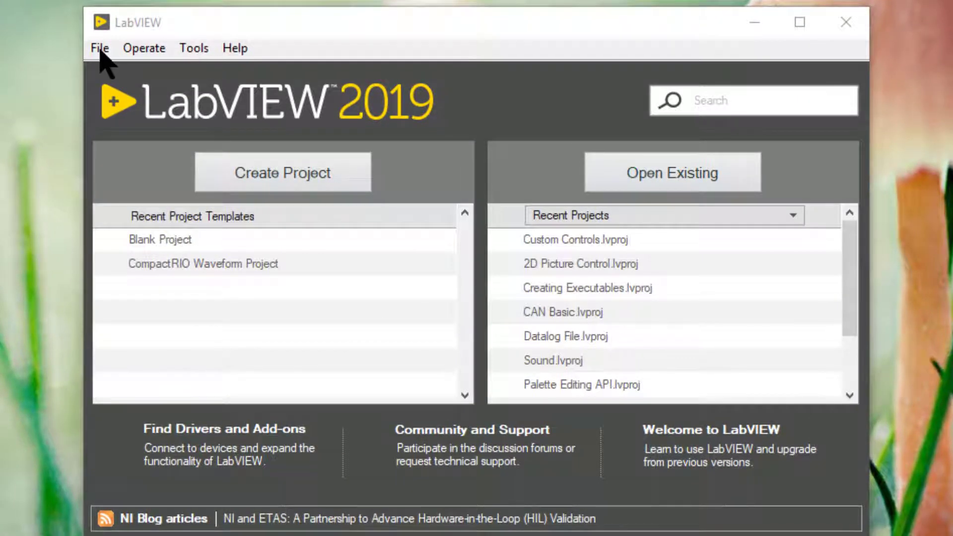
- Create a new blank VI with File > New VI
left_click(101, 52)
left_click(110, 69)
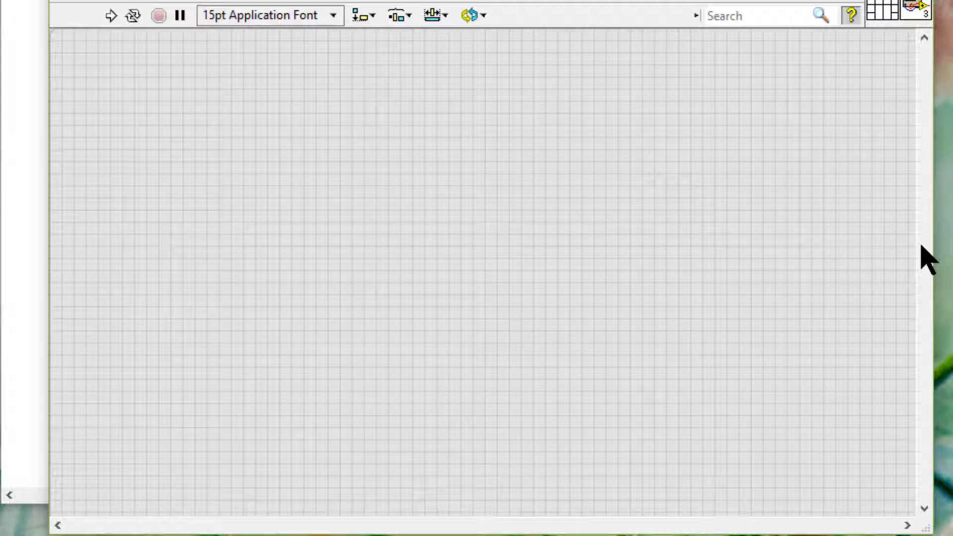
- In Pane Properties, set the front panel background to the tiled Clouds pattern
right_click(927, 259)
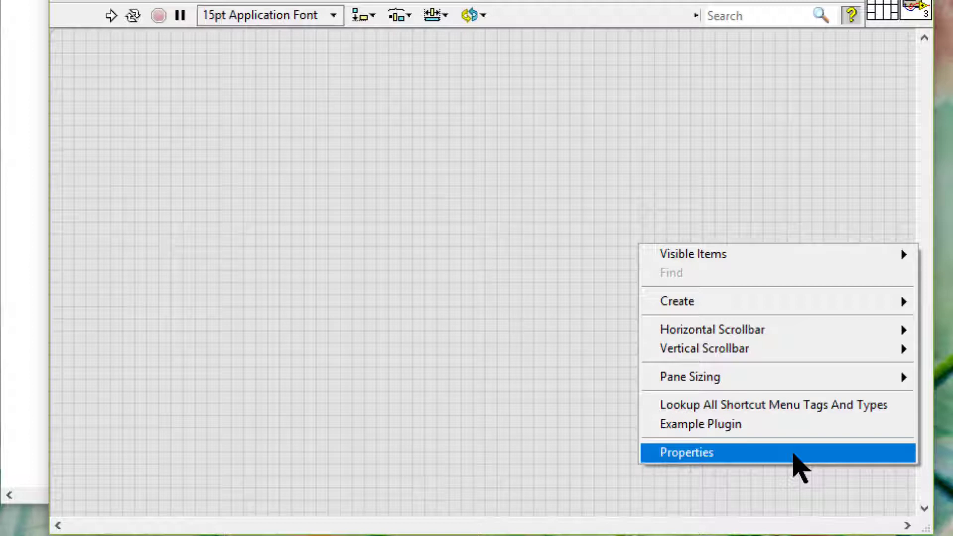
left_click(795, 452)
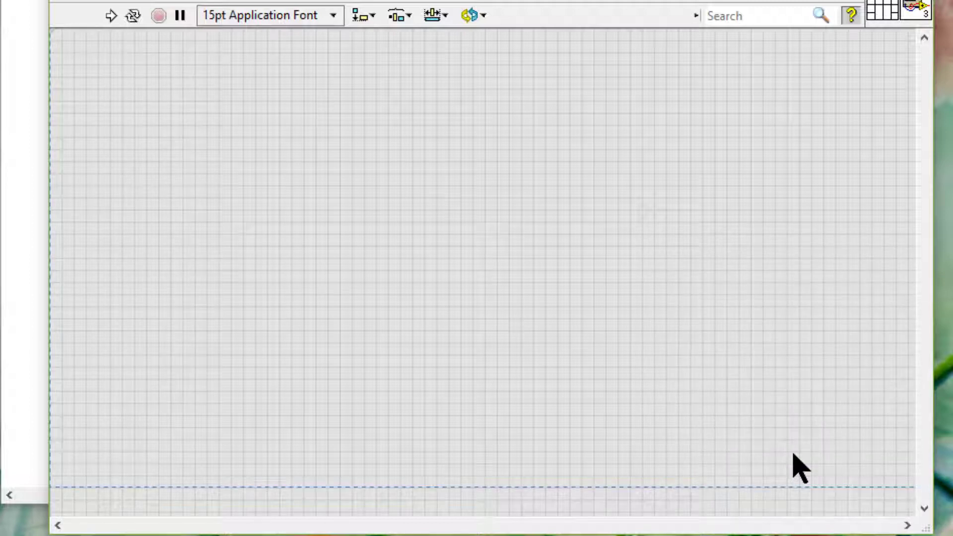
left_click(795, 467)
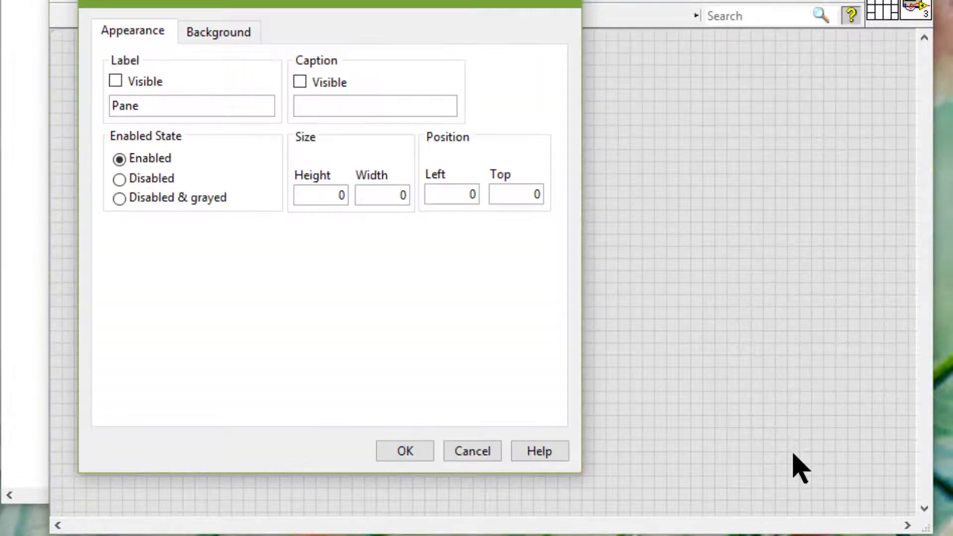
key("ctrl+Tab")
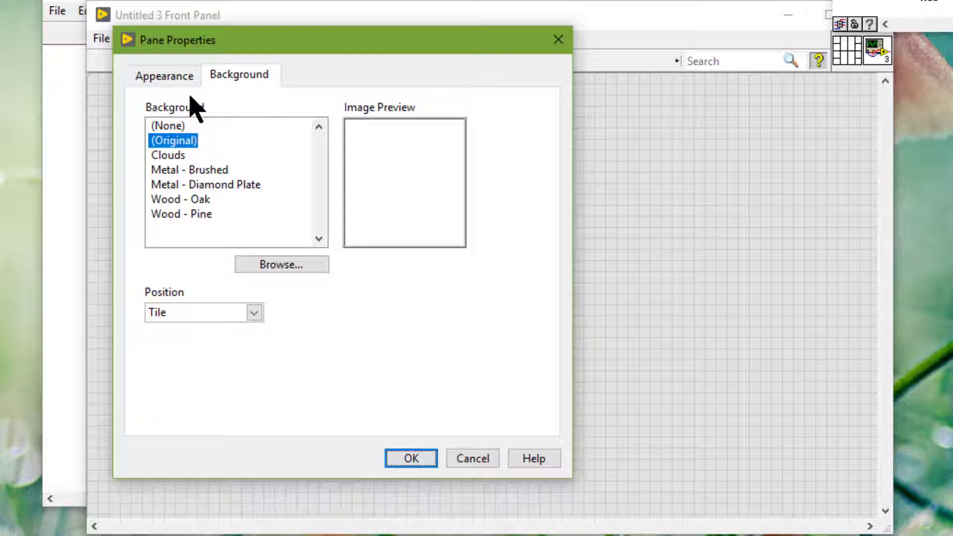
key("ctrl+h")
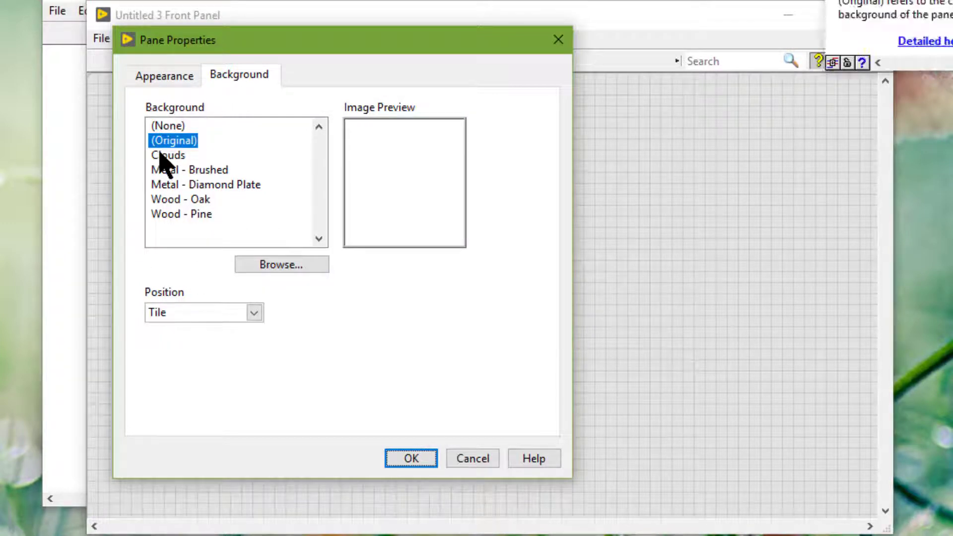
left_click(259, 266)
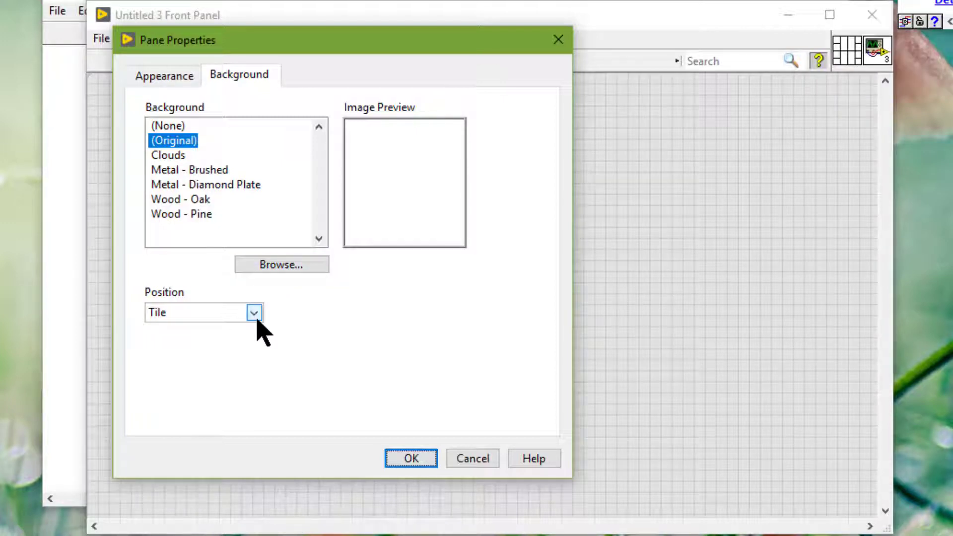
left_click(176, 159)
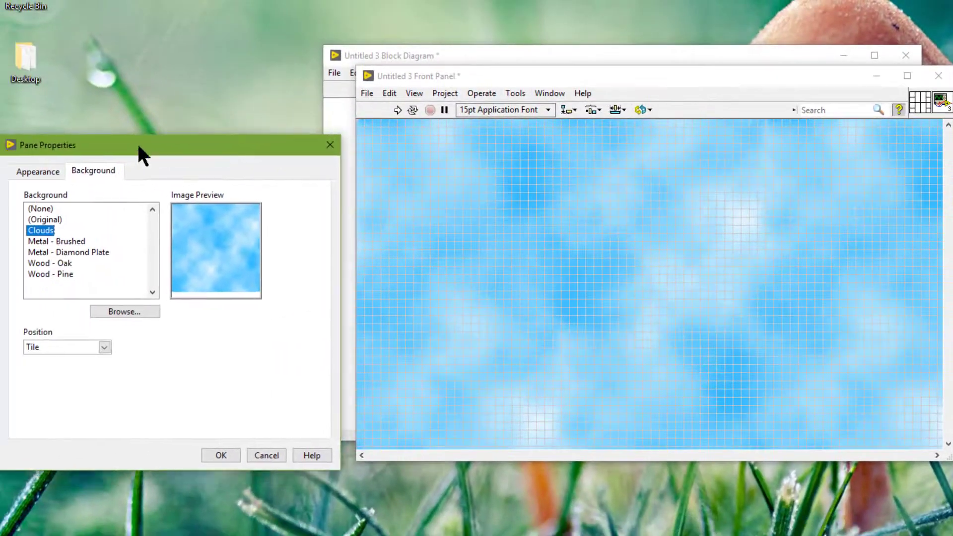
- Preview Metal - Brushed, Metal - Diamond Plate and Wood - Oak backgrounds, finishing on Wood - Pine
left_click_drag(136, 142, 151, 135)
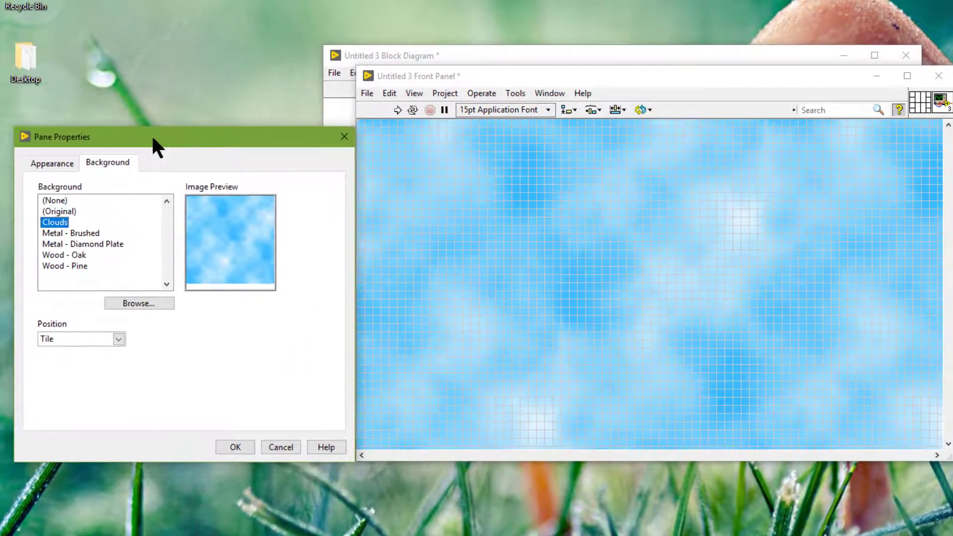
left_click(449, 74)
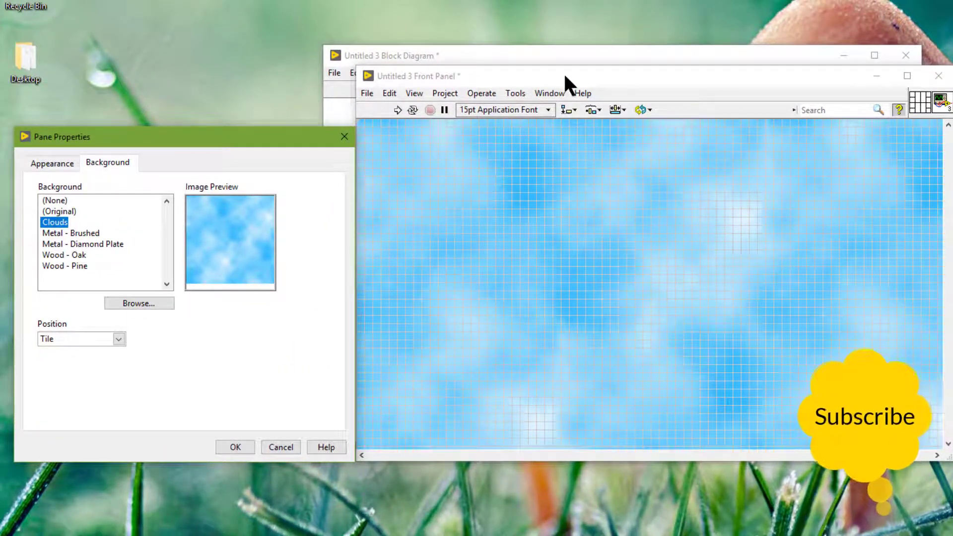
left_click(87, 234)
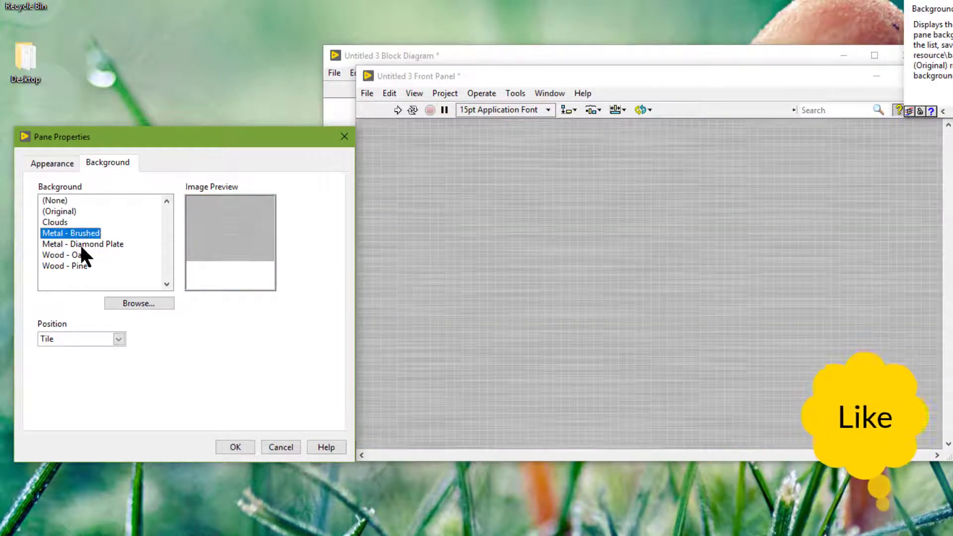
left_click(81, 245)
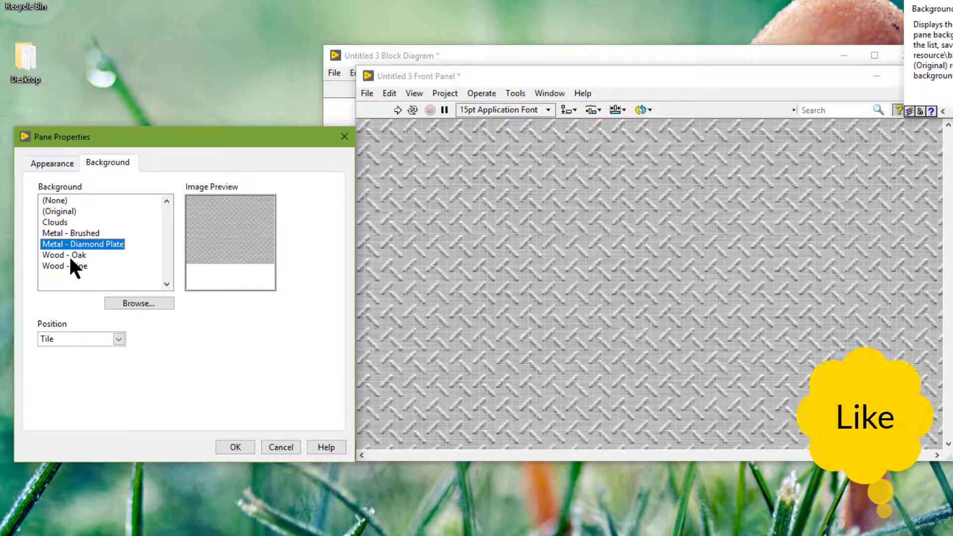
left_click(68, 255)
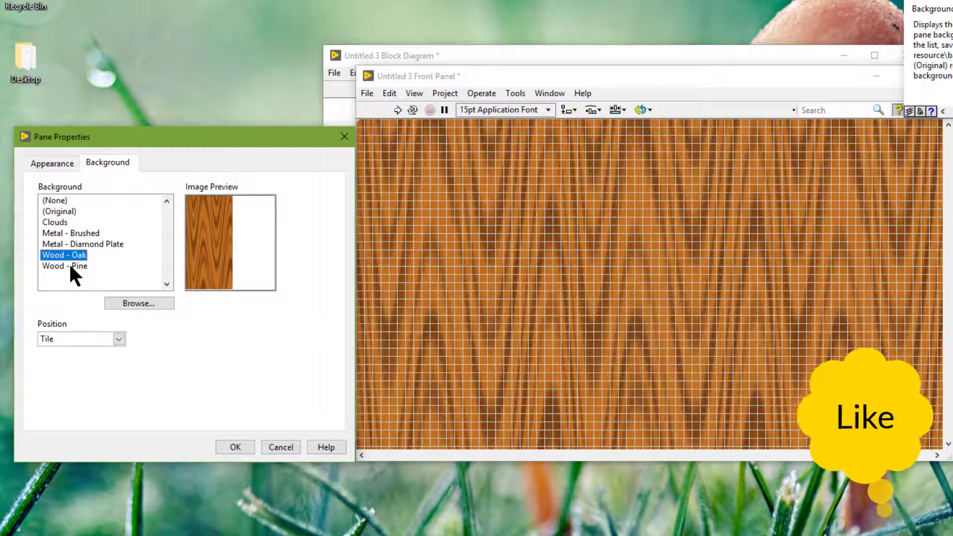
left_click(71, 266)
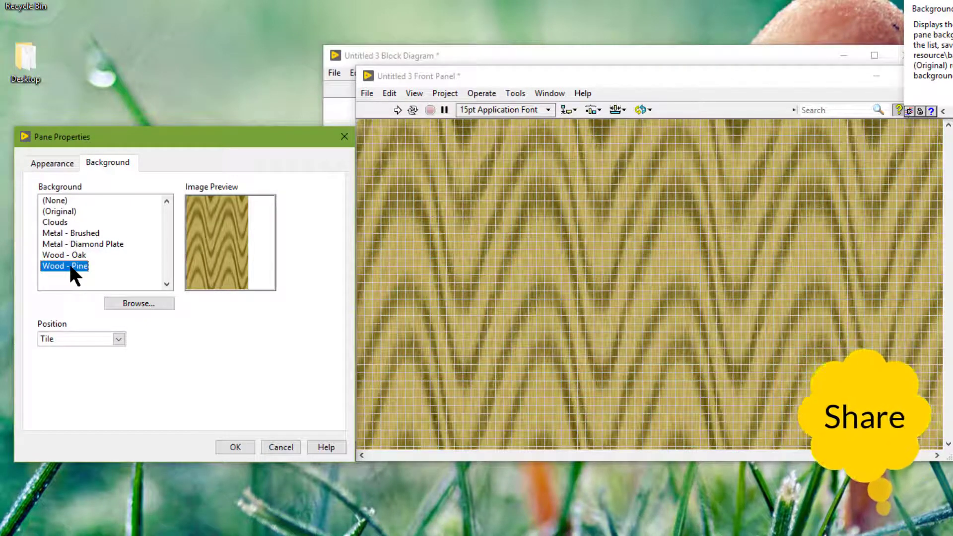
- Set Painnt_191102185134.jpg from Pictures as the tiled pane background
left_click(153, 303)
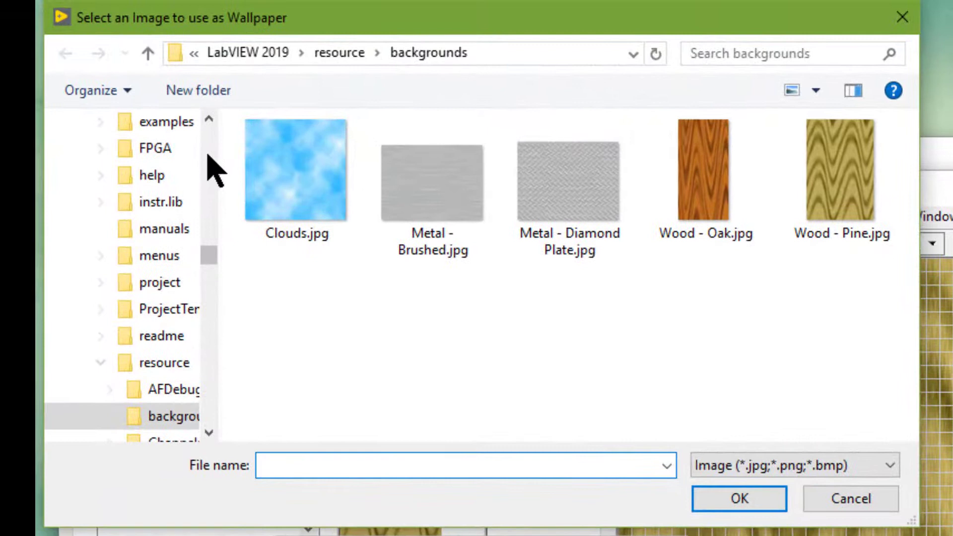
scroll(208, 170, "up", 5)
scroll(213, 153, "up", 3)
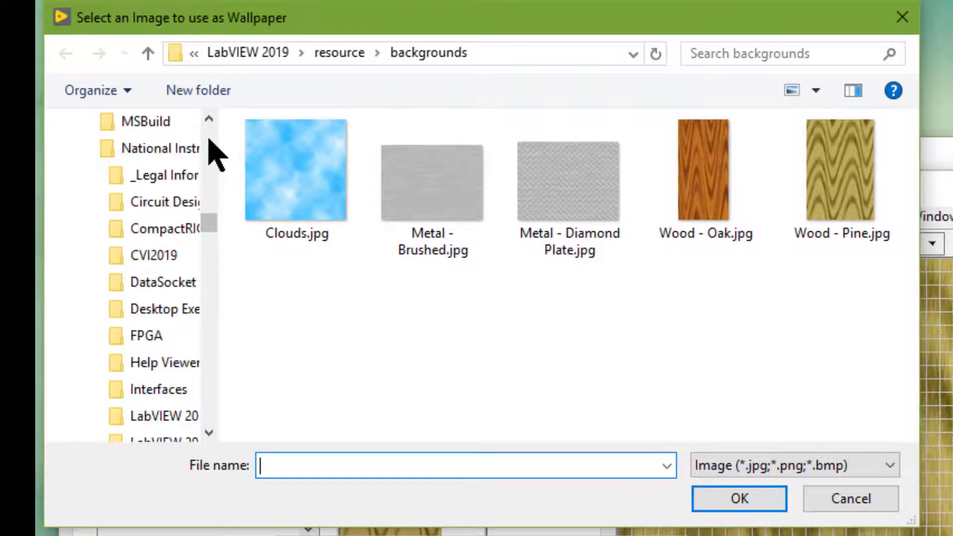
scroll(213, 153, "up", 3)
scroll(215, 153, "up", 3)
scroll(215, 153, "up", 3)
scroll(214, 152, "up", 3)
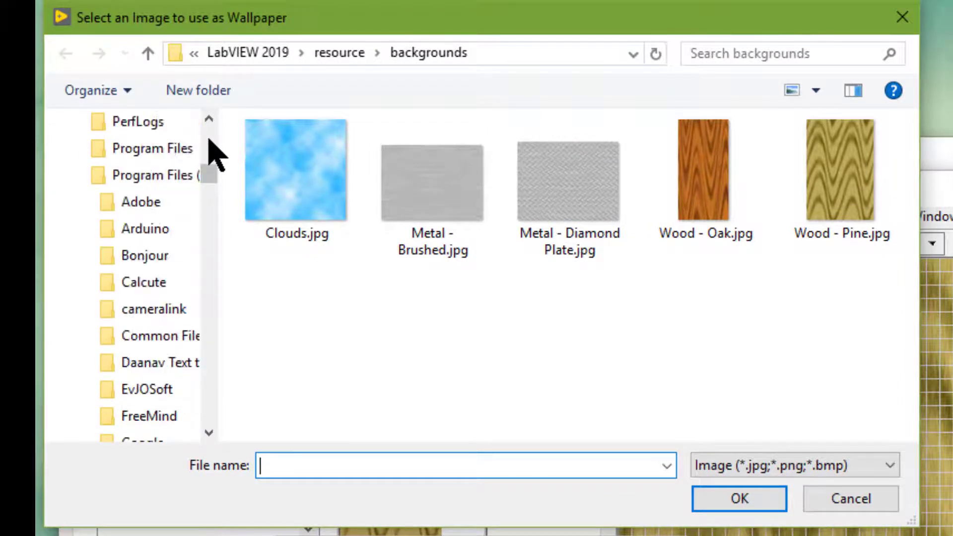
scroll(214, 153, "up", 3)
scroll(215, 153, "up", 3)
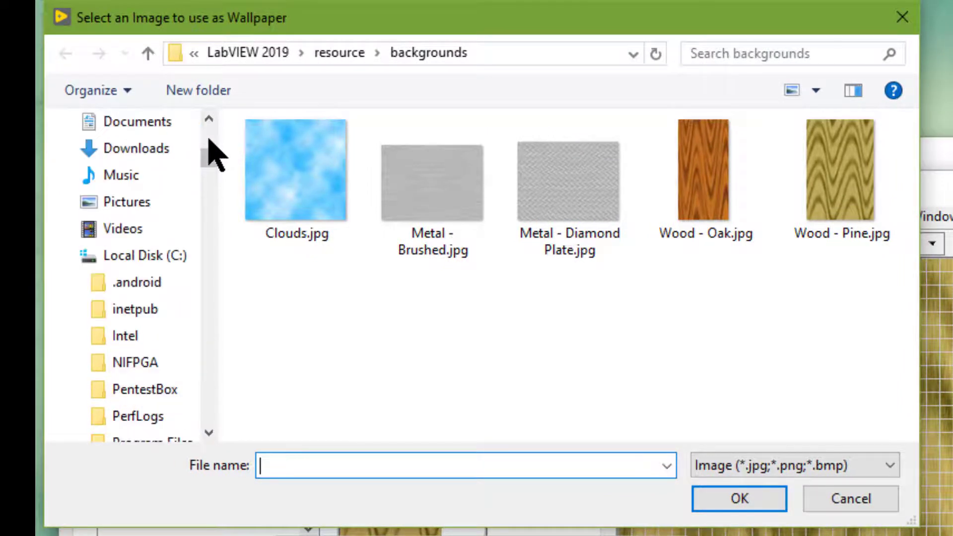
left_click(128, 201)
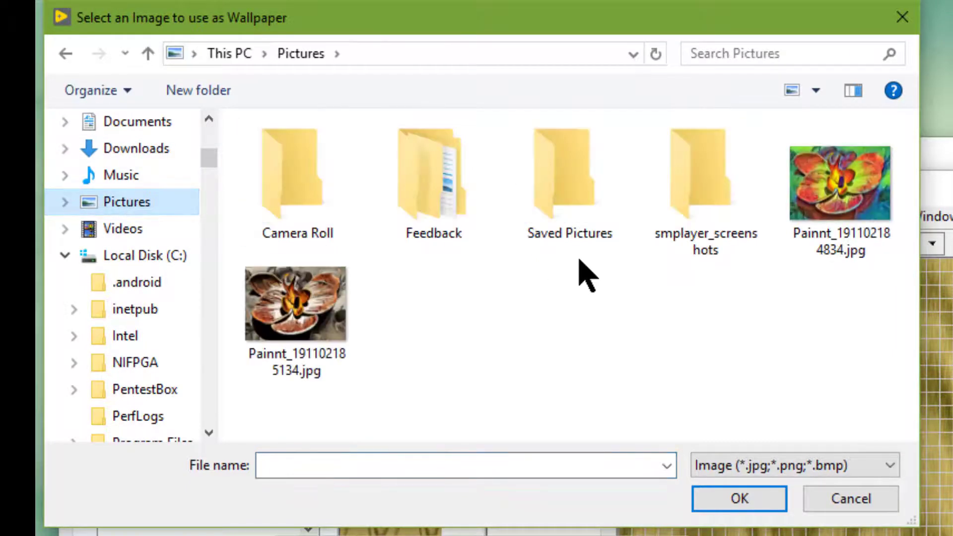
left_click(313, 298)
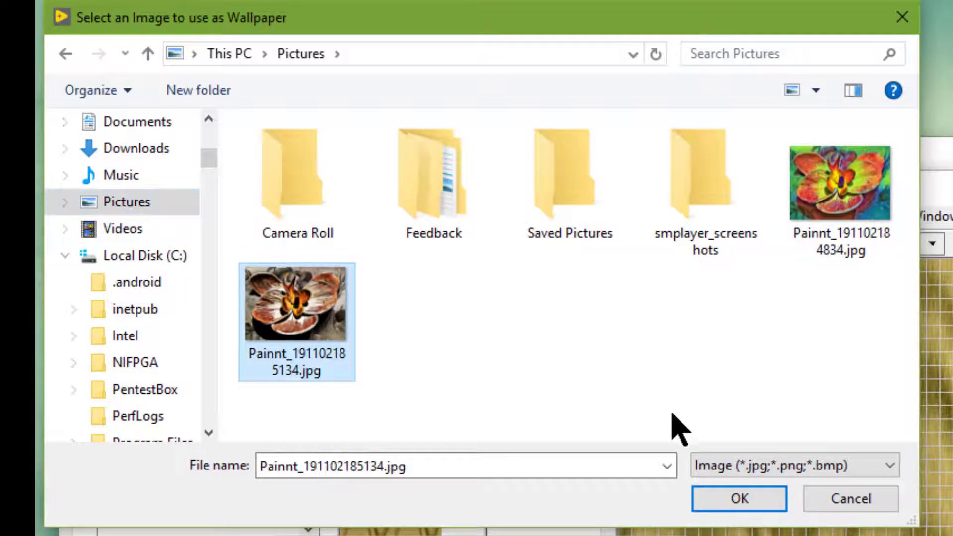
left_click(724, 500)
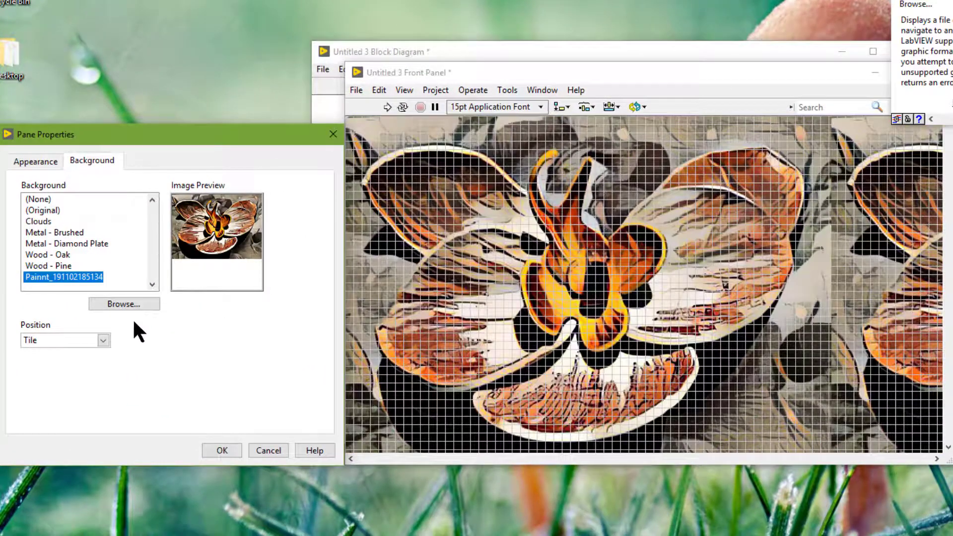
- Change the orchid background position to Stretch, then Center, and apply Pane Properties
left_click(102, 340)
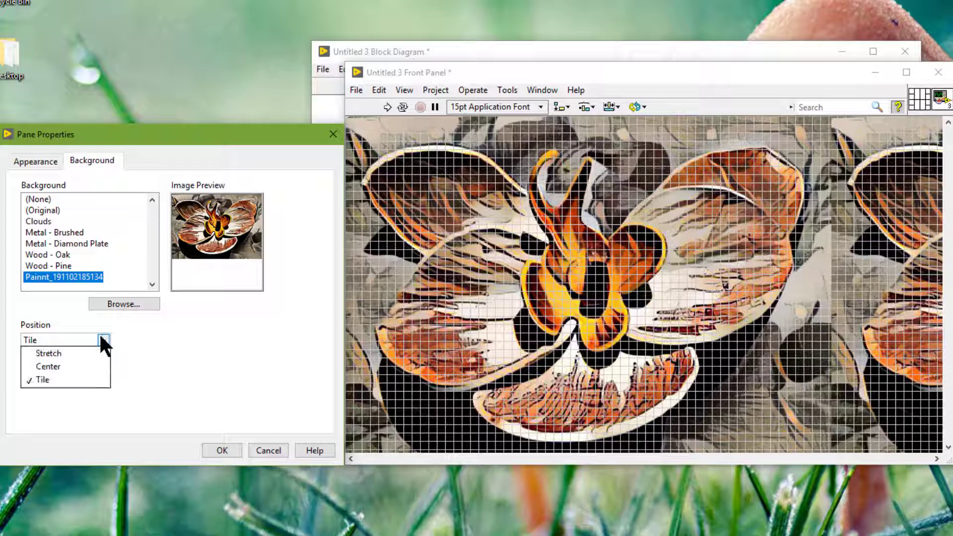
left_click(81, 354)
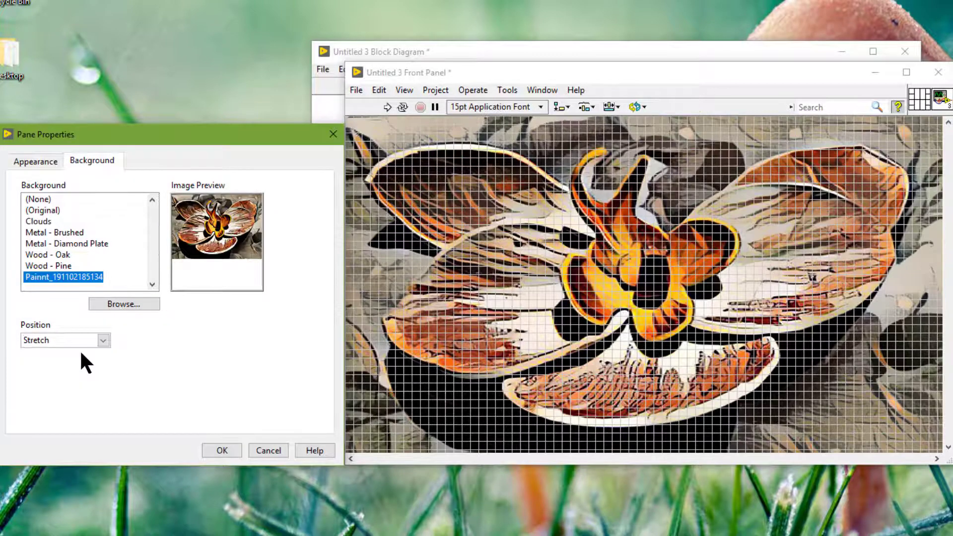
left_click(103, 339)
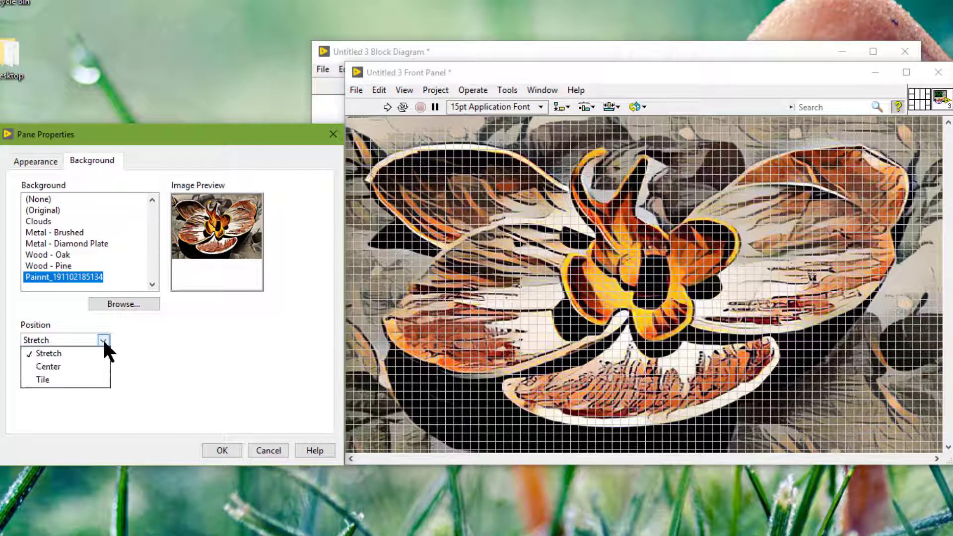
left_click(77, 364)
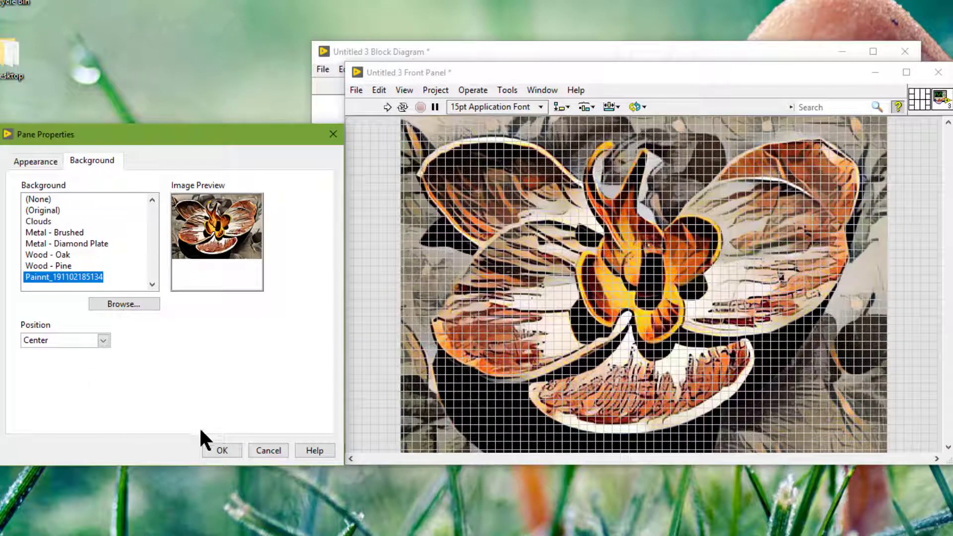
left_click(225, 450)
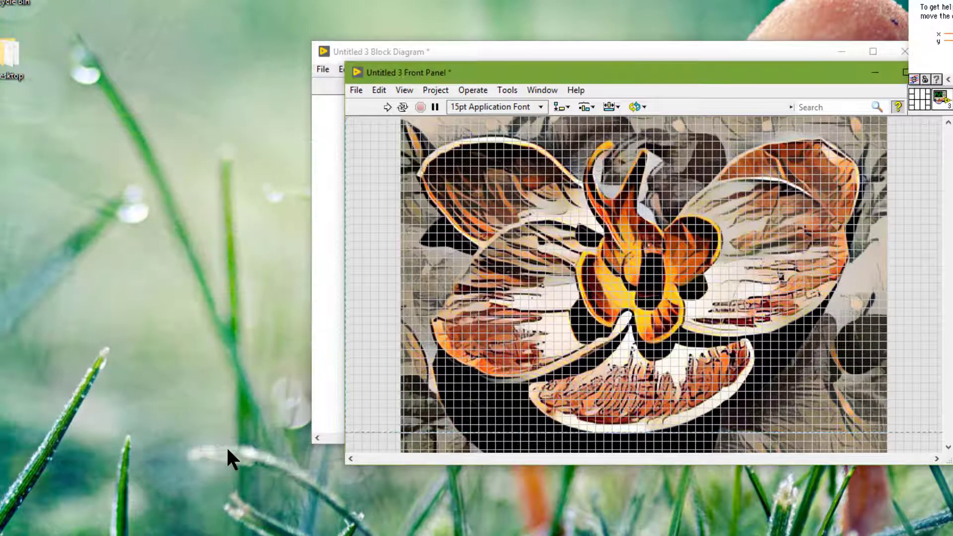
- Create another blank VI, Untitled 4, with File > New VI
left_click(357, 90)
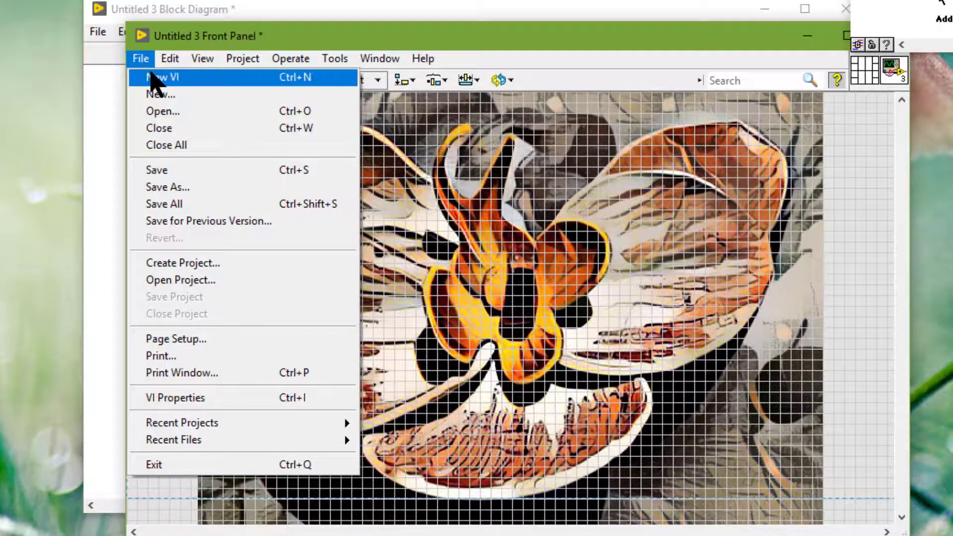
left_click(165, 80)
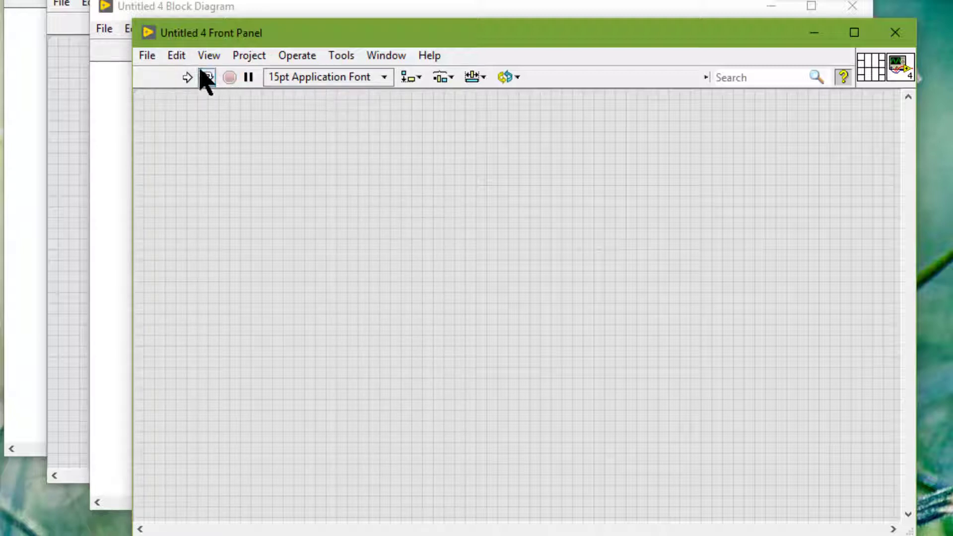
left_click(179, 59)
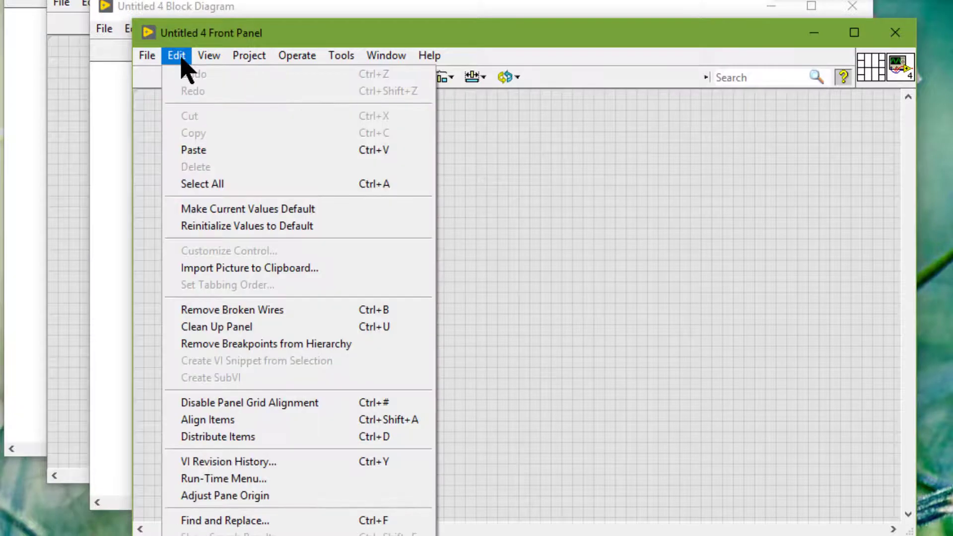
- Import Painnt_191102184834.jpg from Pictures onto the clipboard
left_click(252, 269)
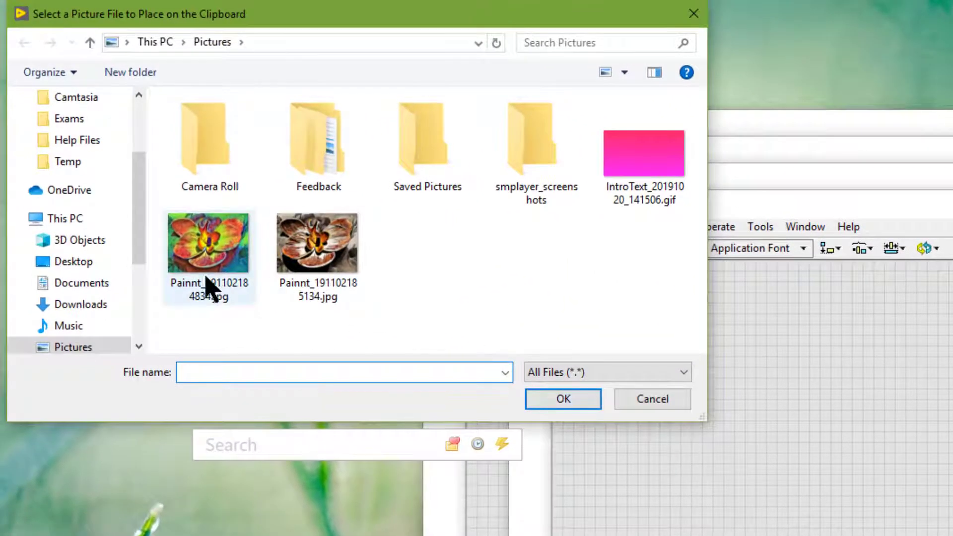
left_click(205, 277)
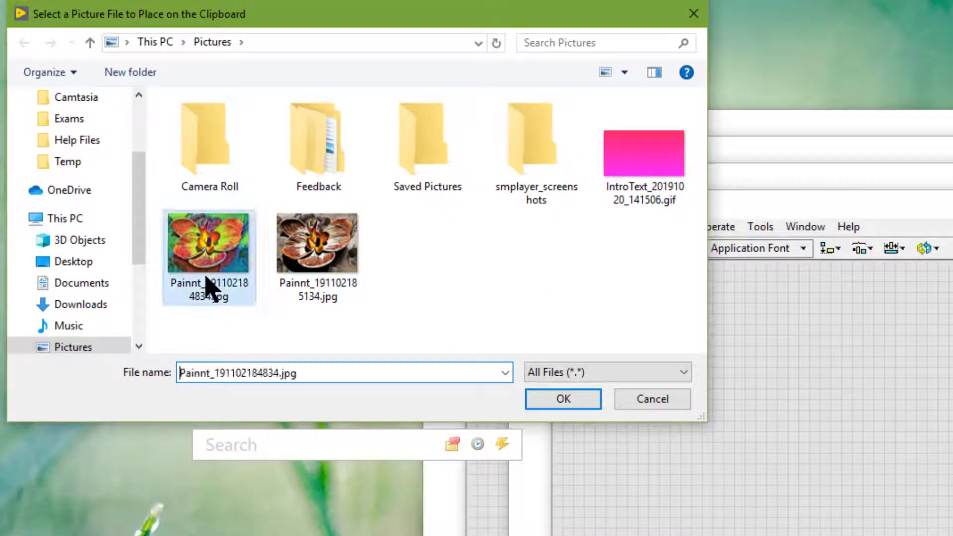
left_click(541, 400)
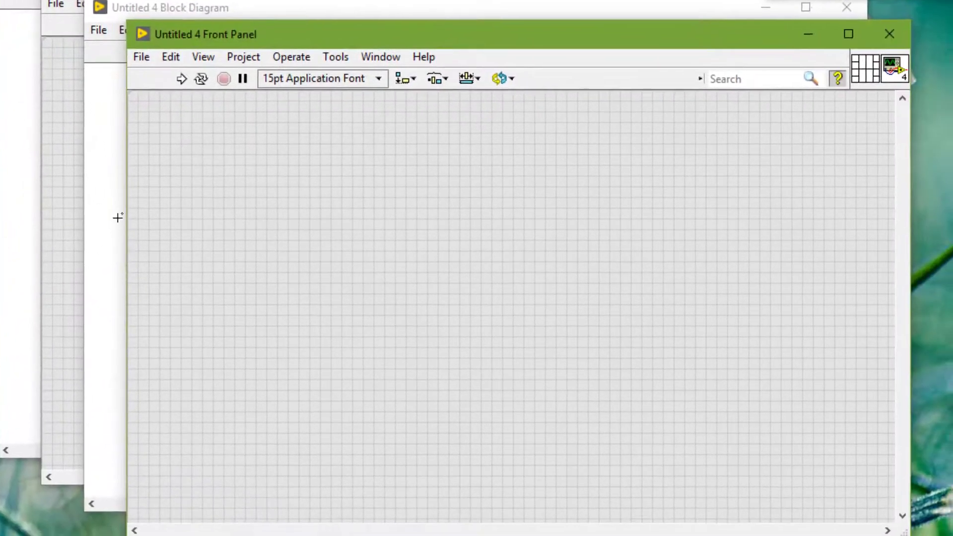
- Paste the colourful orchid picture onto the Untitled 4 front panel
left_click(171, 60)
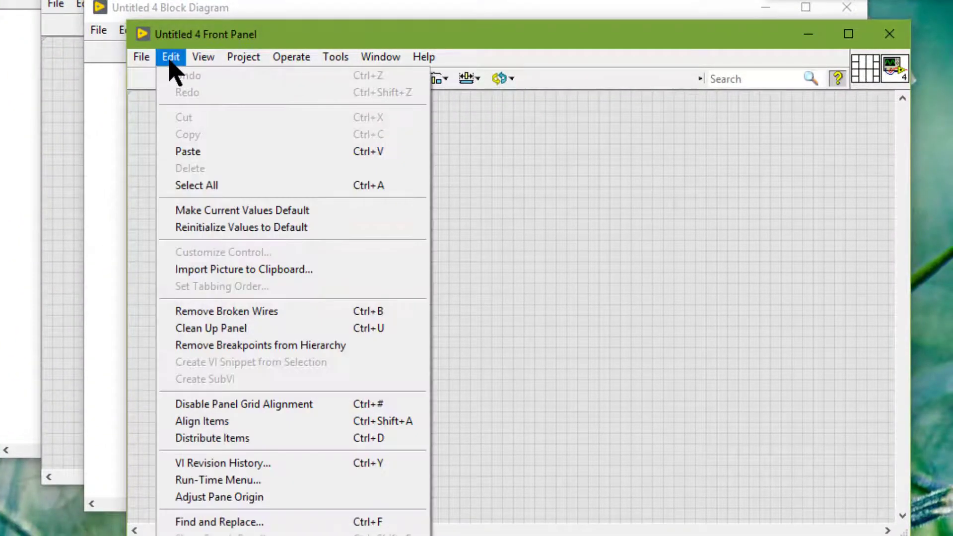
left_click(188, 152)
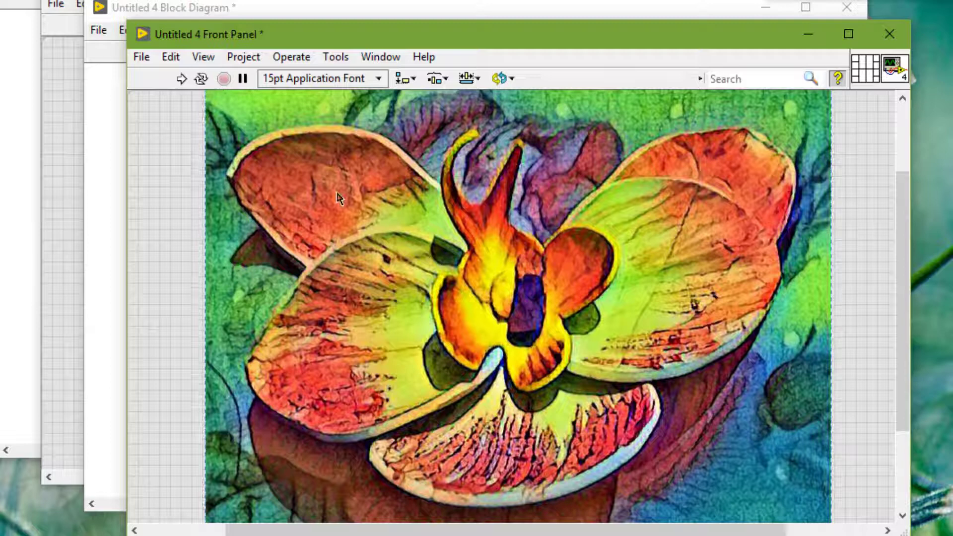
mouse_move(422, 214)
left_mouse_down()
mouse_move(395, 291)
mouse_move(405, 219)
left_mouse_up()
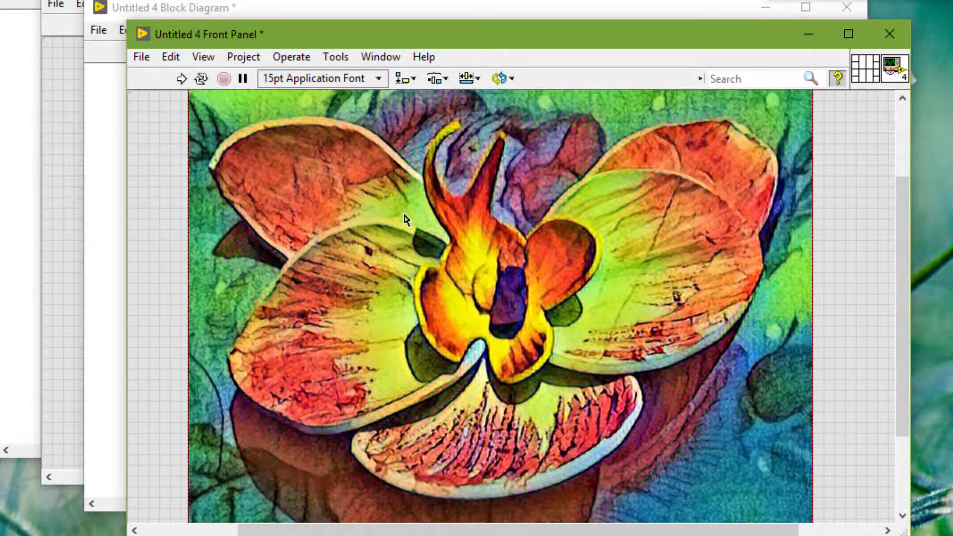